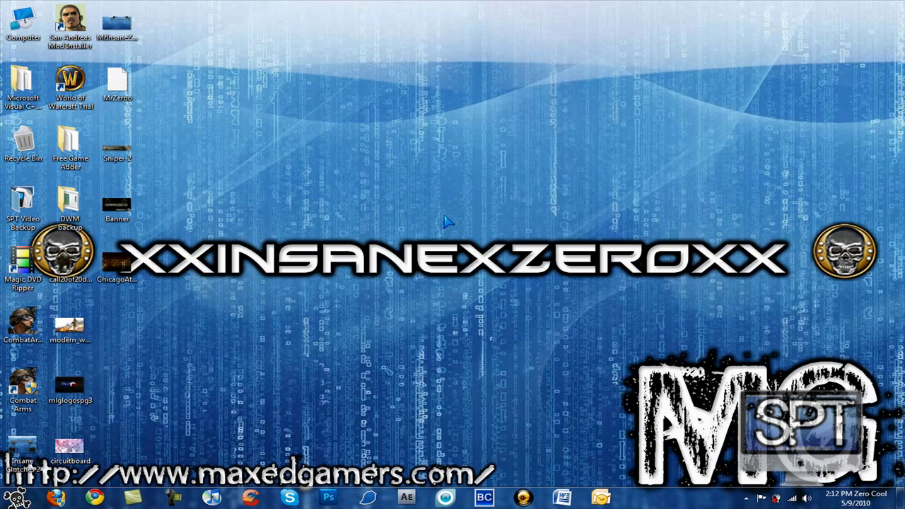
Step: Create a new blank 1280 × 720 px document in Photoshop
{"action": "mouse_move", "coordinate": [330, 497]}
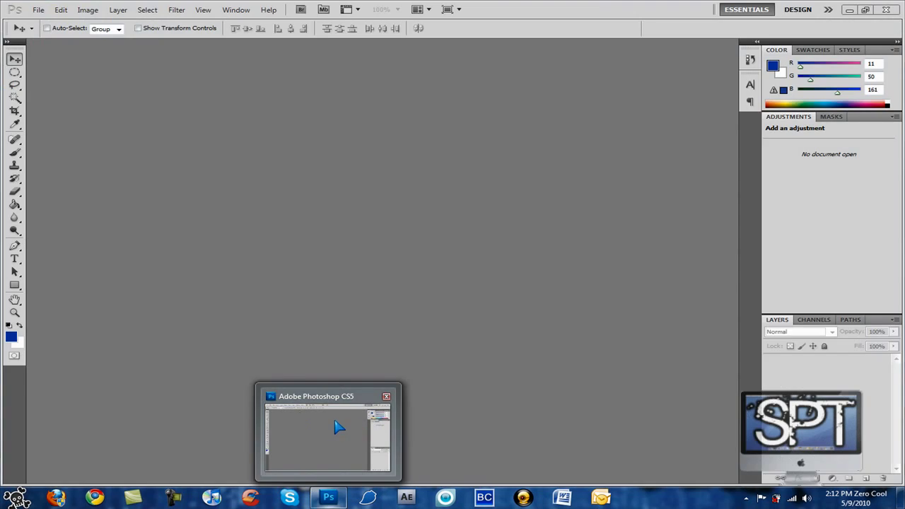
{"action": "left_click", "coordinate": [338, 425]}
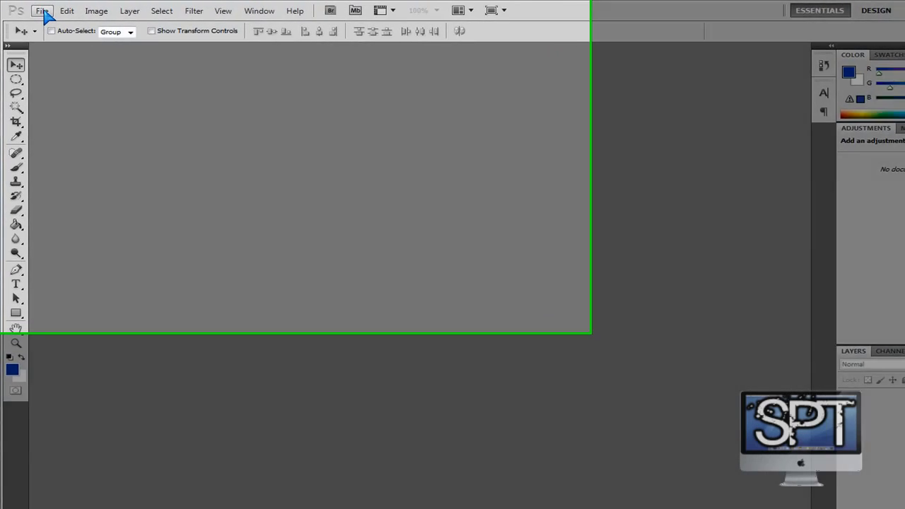
{"action": "left_click", "coordinate": [39, 12]}
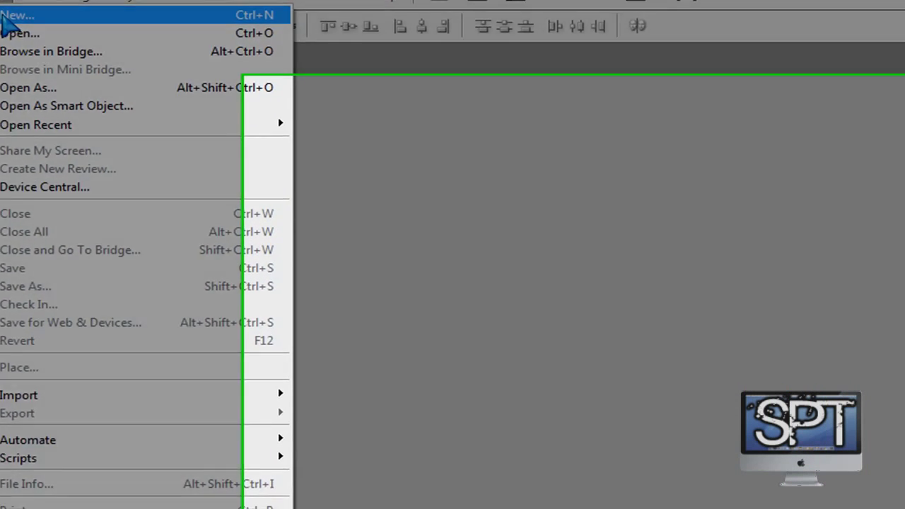
{"action": "left_click", "coordinate": [7, 16]}
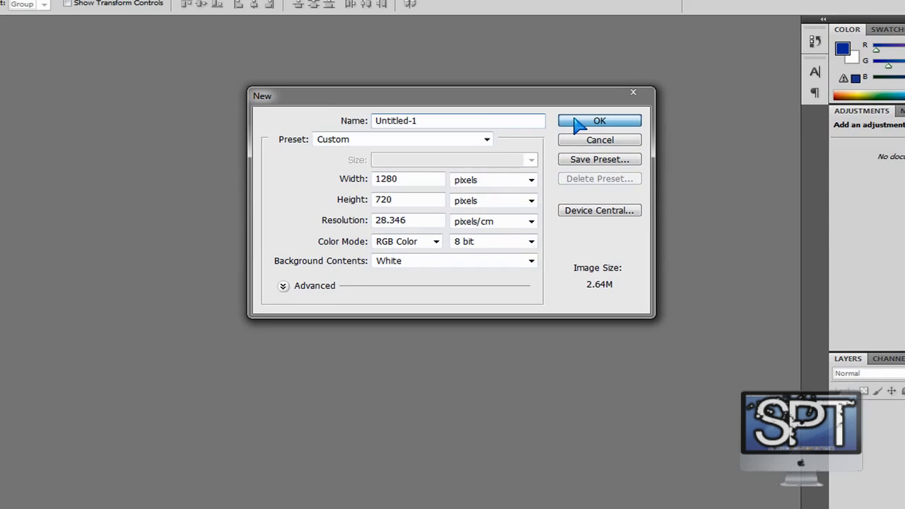
{"action": "left_click", "coordinate": [629, 115]}
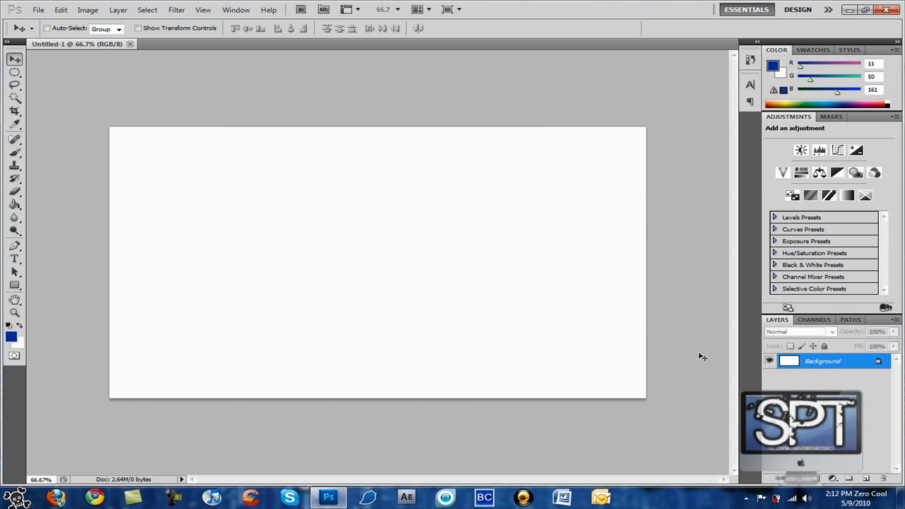
Step: Unlock the background as Layer 0, then minimize Photoshop to reach the skyline photo
{"action": "double_click", "coordinate": [881, 365]}
{"action": "key", "text": "Return"}
{"action": "left_click", "coordinate": [328, 497]}
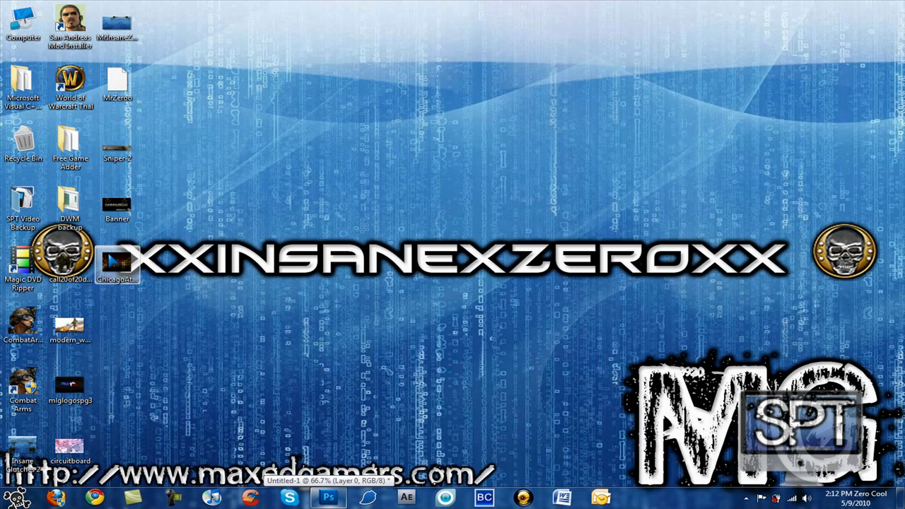
{"action": "mouse_move", "coordinate": [114, 263]}
{"action": "left_mouse_down"}
{"action": "mouse_move", "coordinate": [297, 435]}
{"action": "mouse_move", "coordinate": [272, 325]}
{"action": "mouse_move", "coordinate": [150, 256]}
{"action": "mouse_move", "coordinate": [118, 263]}
{"action": "left_mouse_up"}
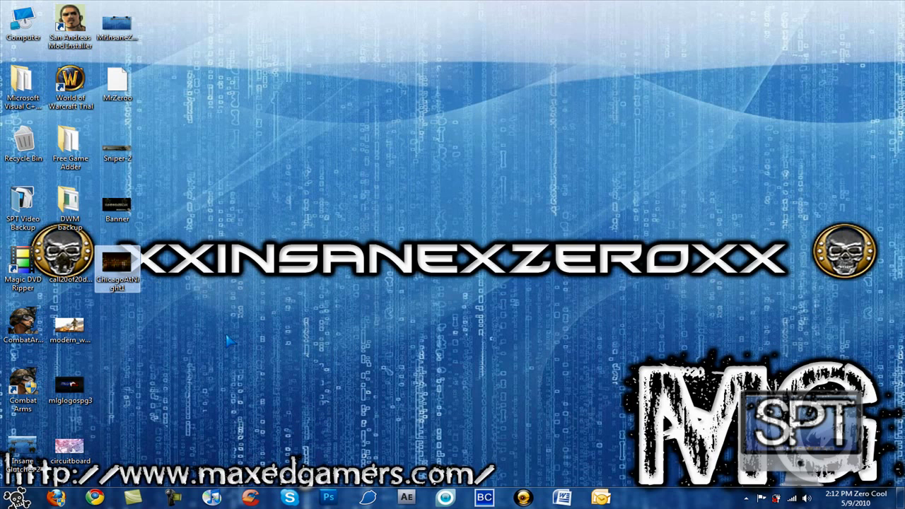
Step: Restore Photoshop and type 'Chicago' in bold black (000000) text
{"action": "left_click", "coordinate": [328, 498]}
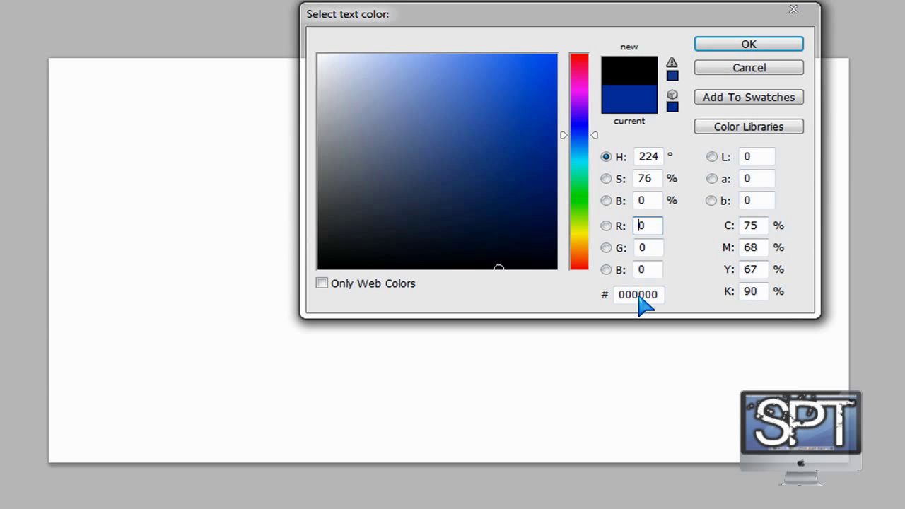
{"action": "left_click", "coordinate": [717, 45]}
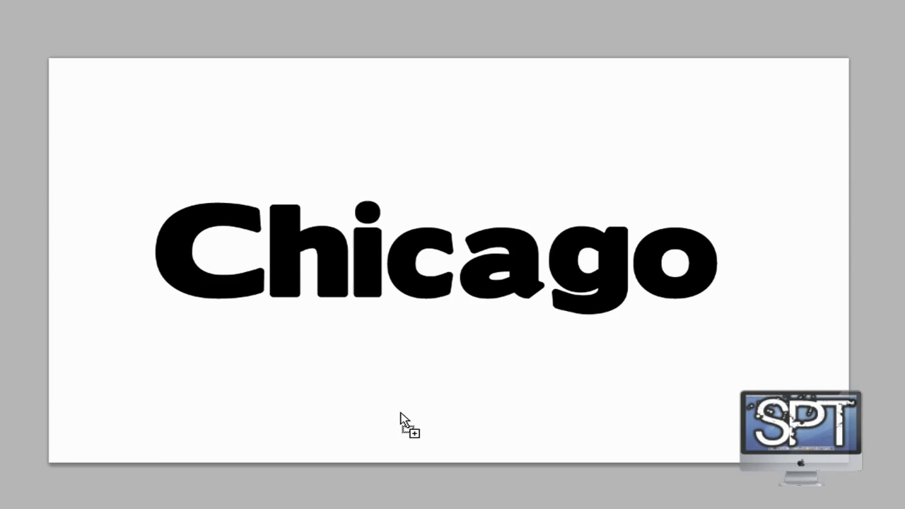
Step: Drop the ChicagoAtNight1 photo onto the canvas, stretched top and bottom to full height
{"action": "left_click_drag", "start_coordinate": [401, 418], "coordinate": [414, 337]}
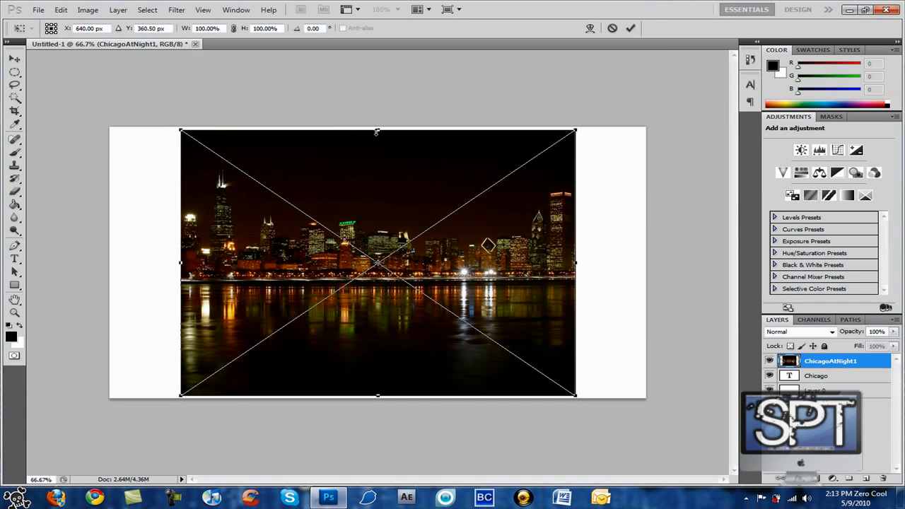
{"action": "left_click_drag", "start_coordinate": [376, 132], "coordinate": [376, 127]}
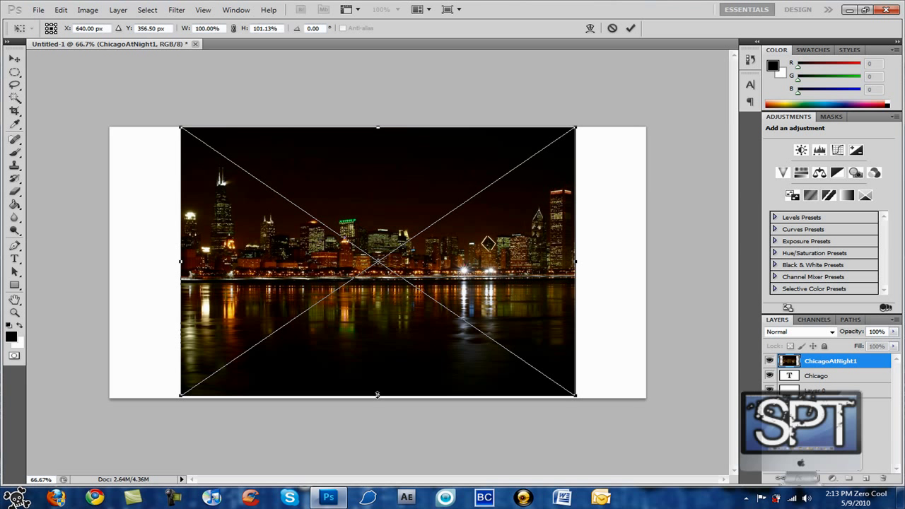
{"action": "left_click_drag", "start_coordinate": [377, 395], "coordinate": [378, 398]}
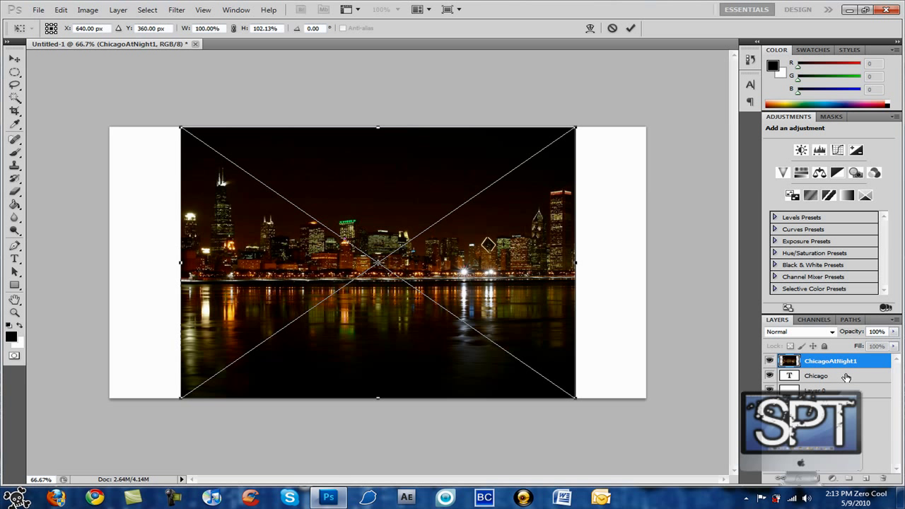
{"action": "key", "text": "Return"}
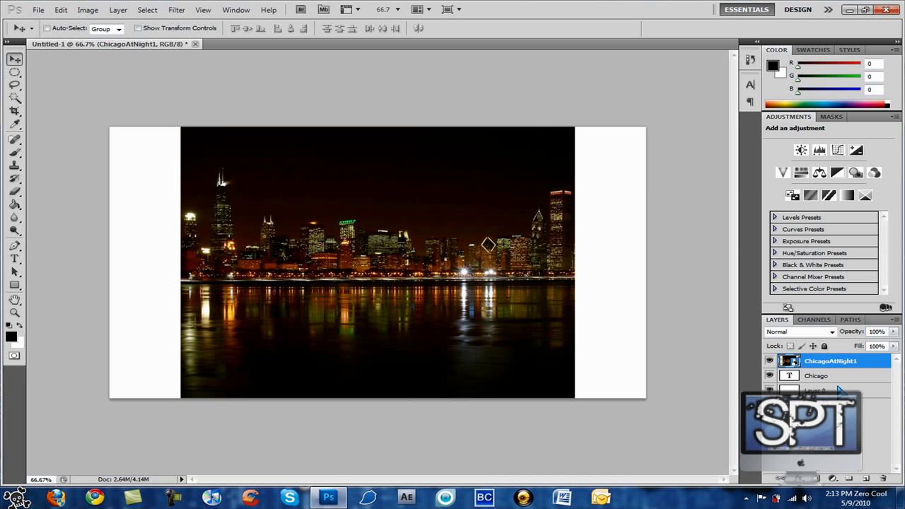
Step: Move the Chicago text layer above the skyline photo and nudge it slightly up
{"action": "left_click", "coordinate": [855, 379]}
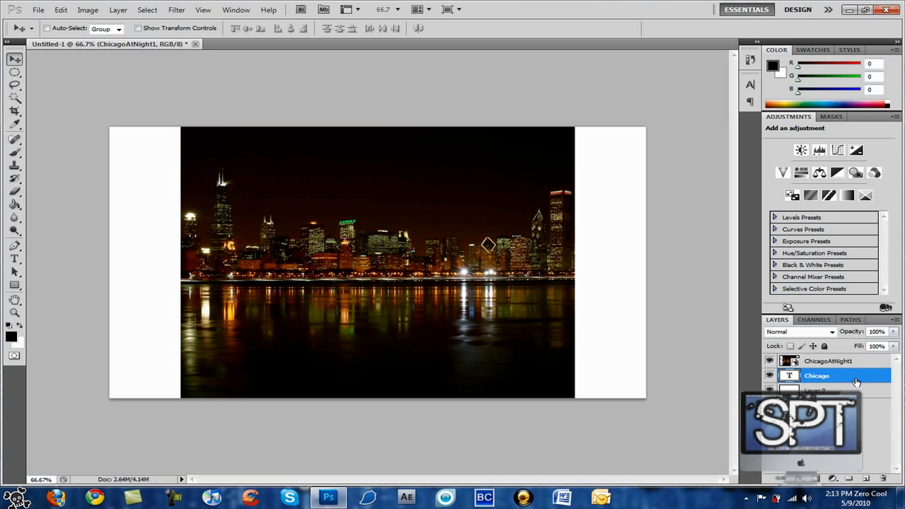
{"action": "left_click_drag", "start_coordinate": [847, 373], "coordinate": [841, 358]}
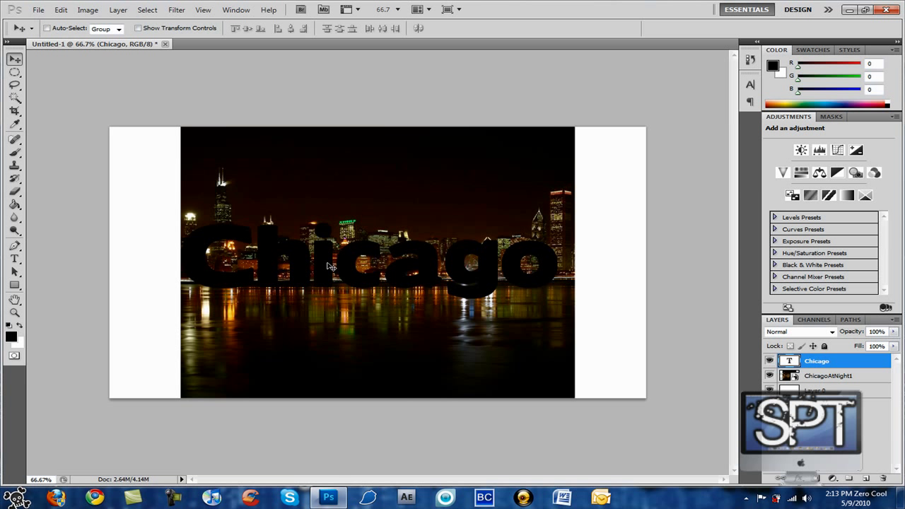
{"action": "left_click_drag", "start_coordinate": [330, 267], "coordinate": [337, 262]}
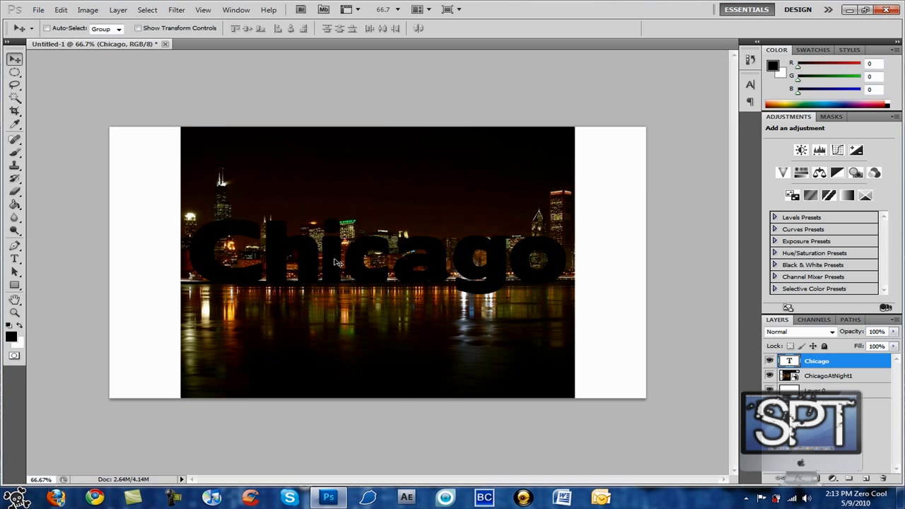
Step: Try the Chicago text layer's opacity at 75%, then raise it to 84%
{"action": "left_click", "coordinate": [894, 332]}
{"action": "left_click_drag", "start_coordinate": [893, 340], "coordinate": [873, 343]}
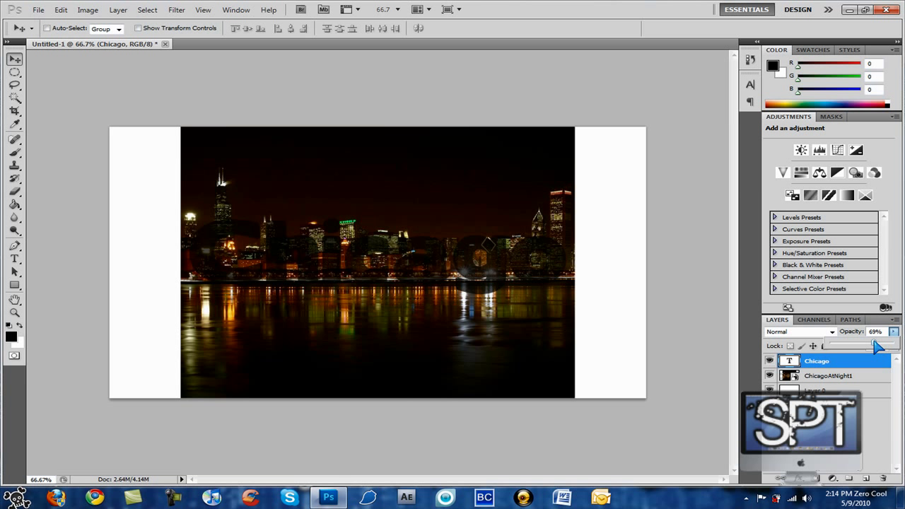
{"action": "left_click_drag", "start_coordinate": [877, 346], "coordinate": [897, 344]}
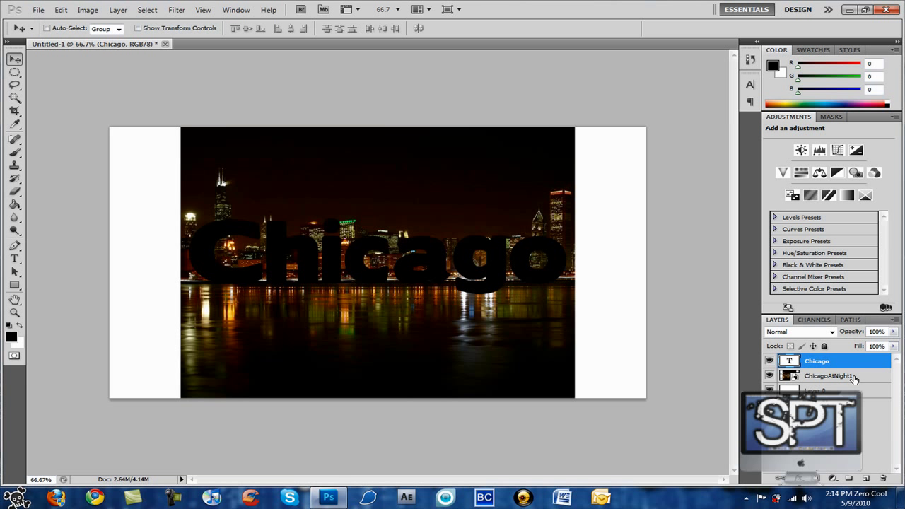
Step: Move ChicagoAtNight1 back above the text and clip it to the Chicago lettering
{"action": "left_click_drag", "start_coordinate": [854, 376], "coordinate": [845, 357]}
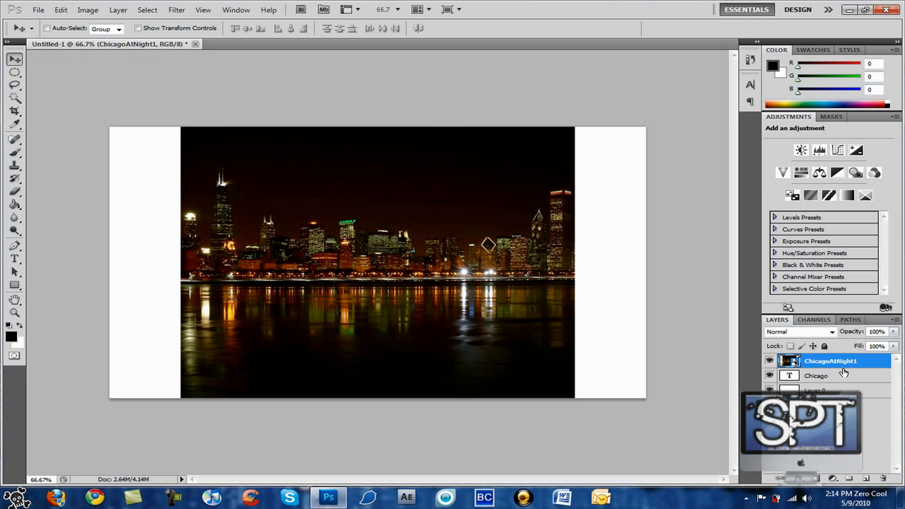
{"action": "left_click", "coordinate": [96, 13]}
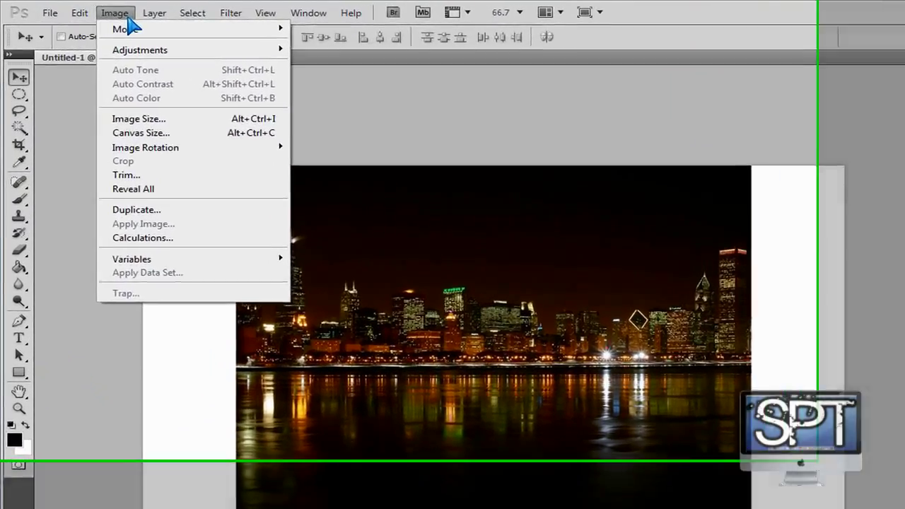
{"action": "mouse_move", "coordinate": [118, 17]}
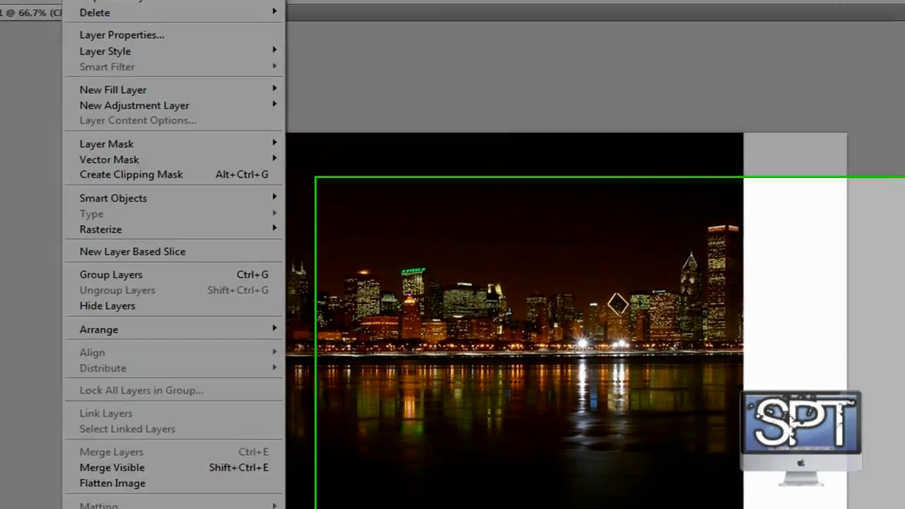
{"action": "key", "text": "Escape"}
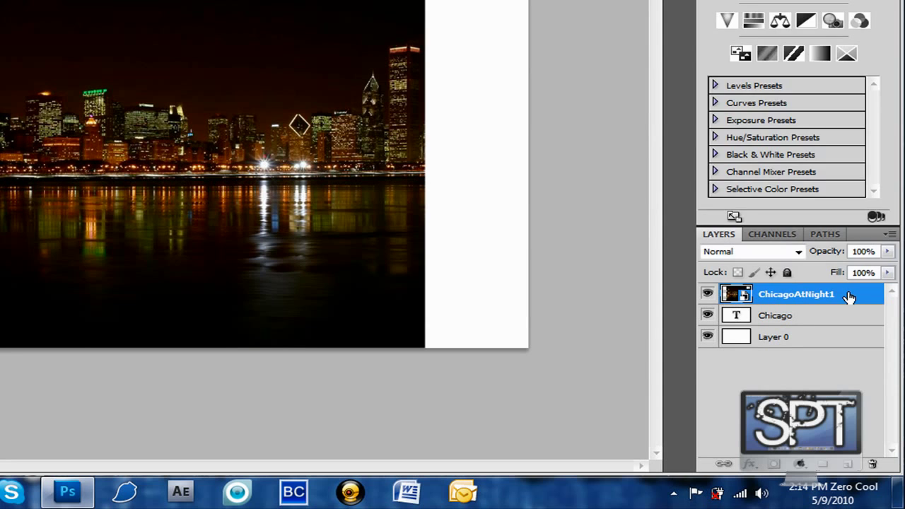
{"action": "right_click", "coordinate": [849, 297]}
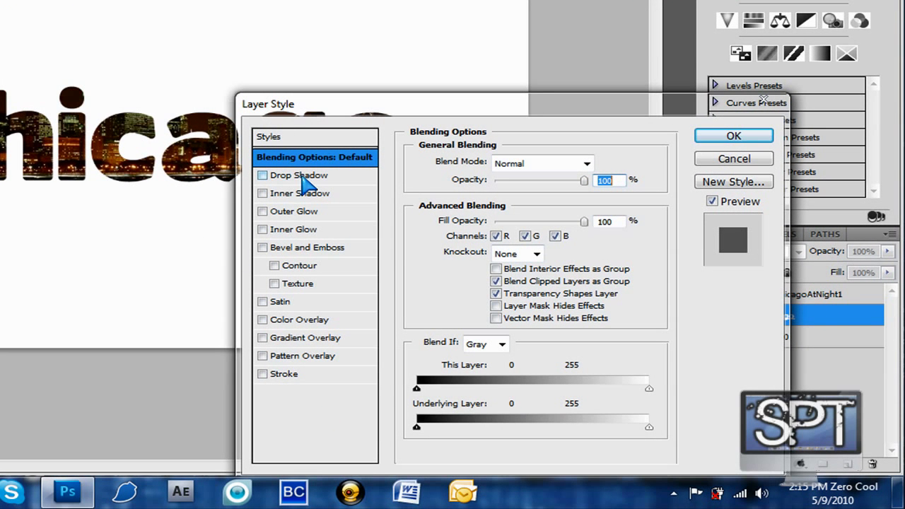
Step: Add a drop shadow and an inner shadow to the text, both at 100% opacity
{"action": "left_click", "coordinate": [263, 176]}
{"action": "left_click", "coordinate": [298, 176]}
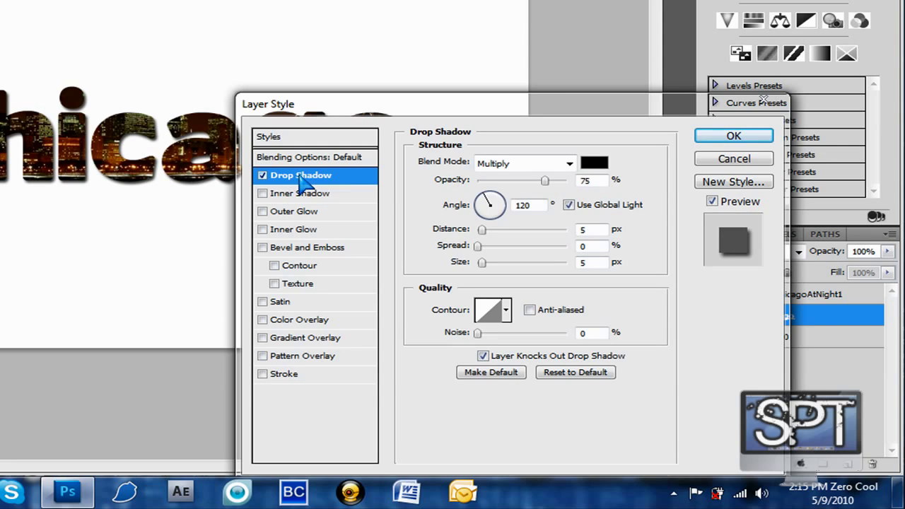
{"action": "left_click_drag", "start_coordinate": [545, 181], "coordinate": [574, 190]}
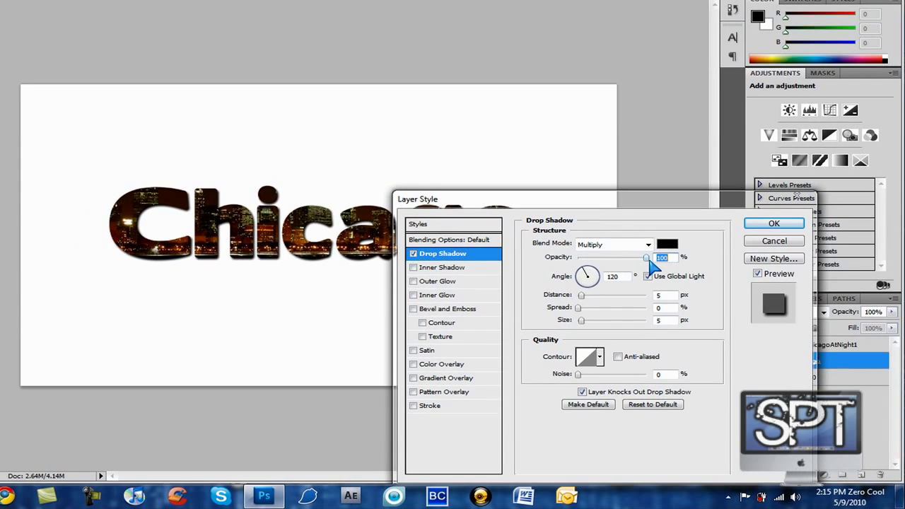
{"action": "left_click", "coordinate": [414, 268]}
{"action": "left_click", "coordinate": [433, 269]}
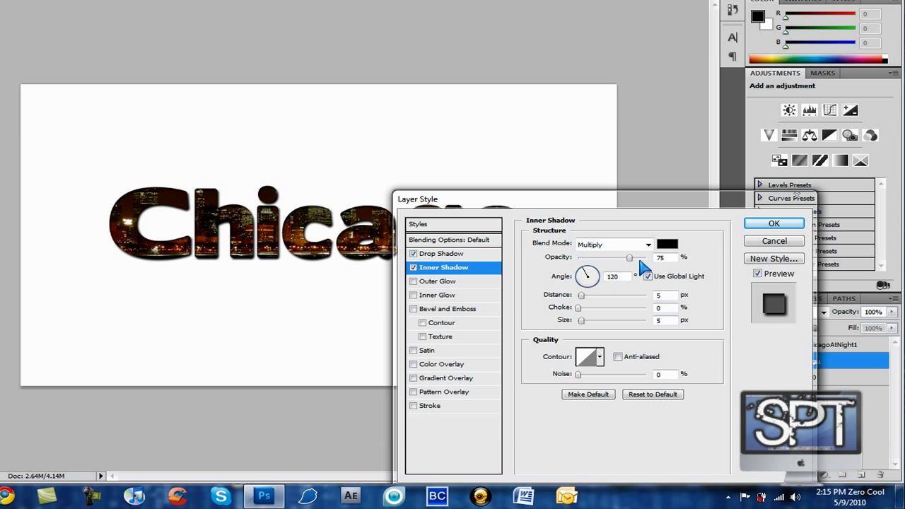
{"action": "left_click_drag", "start_coordinate": [628, 261], "coordinate": [708, 263]}
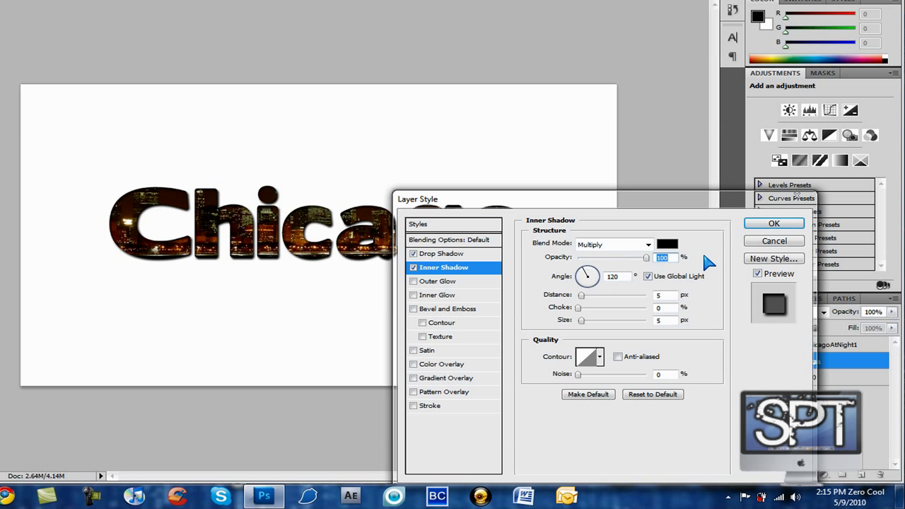
Step: Add a 100% outer glow and a 63% inner glow, then apply the layer style
{"action": "left_click", "coordinate": [414, 282]}
{"action": "left_click", "coordinate": [472, 283]}
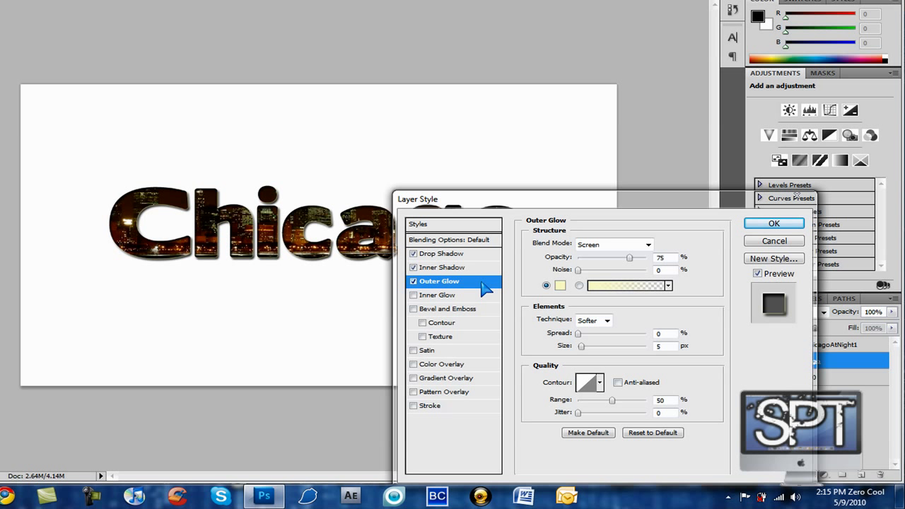
{"action": "left_click_drag", "start_coordinate": [630, 258], "coordinate": [666, 261]}
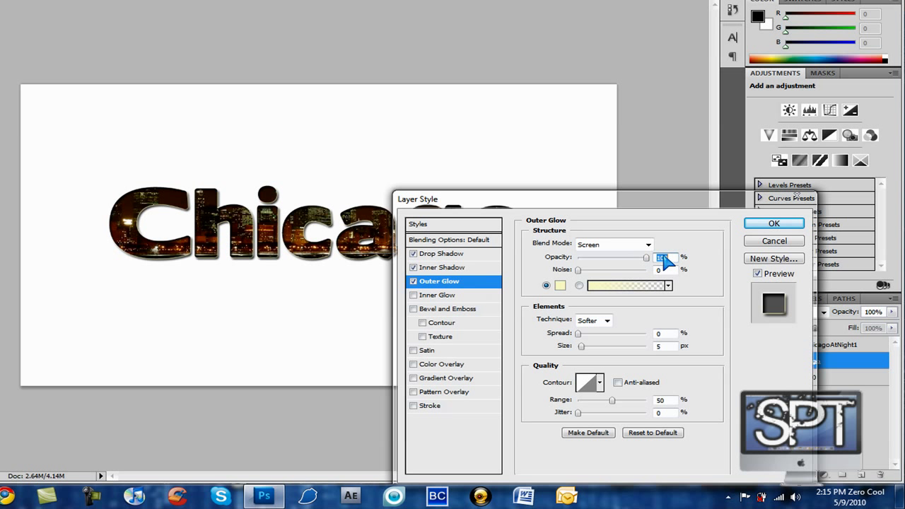
{"action": "left_click", "coordinate": [417, 296]}
{"action": "left_click_drag", "start_coordinate": [630, 262], "coordinate": [605, 259]}
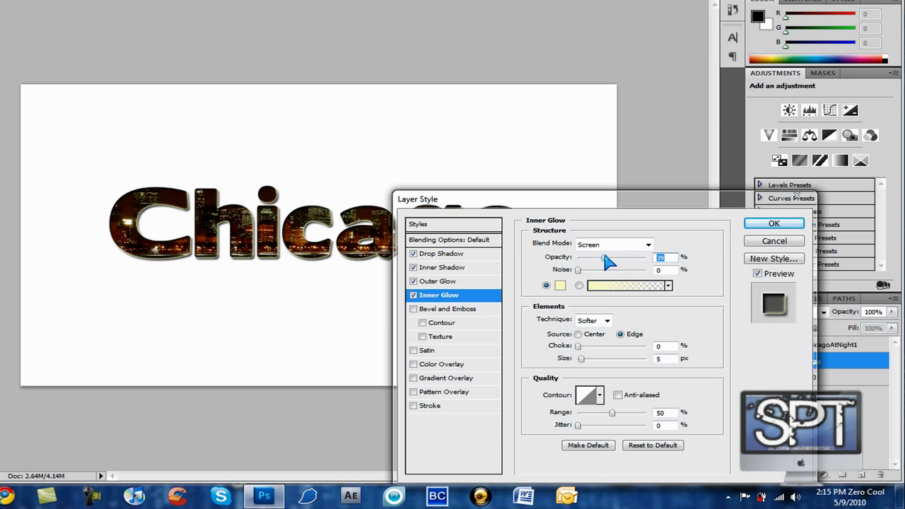
{"action": "key", "text": "Return"}
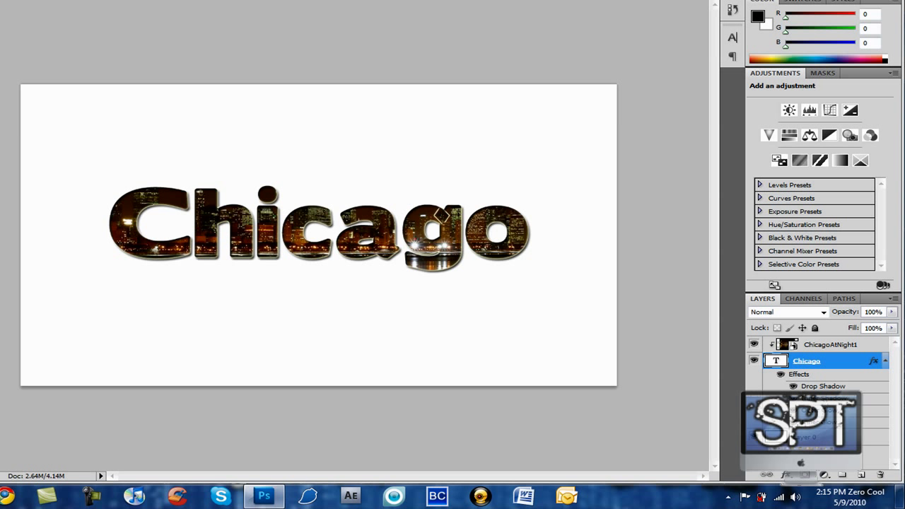
Step: Set the foreground colour to deep blue 1a22bf
{"action": "left_click", "coordinate": [757, 15]}
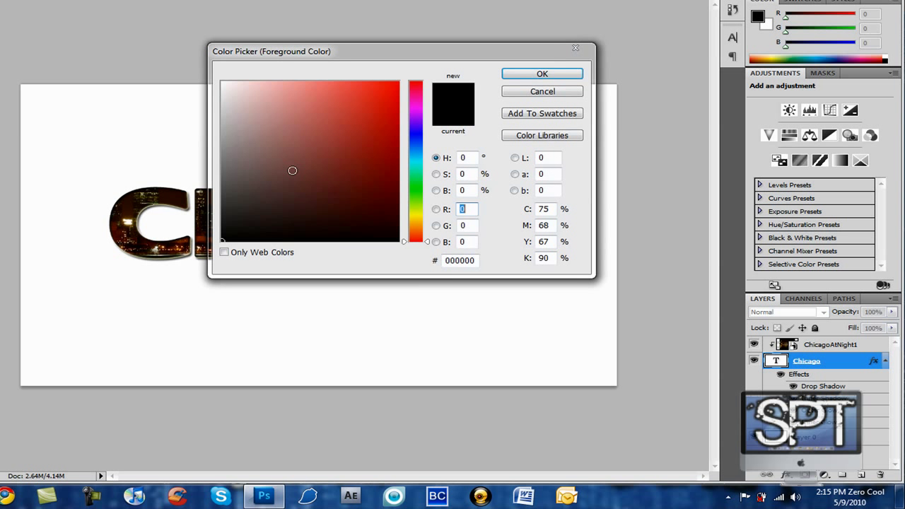
{"action": "left_click", "coordinate": [416, 137]}
{"action": "left_click", "coordinate": [338, 104]}
{"action": "left_click_drag", "start_coordinate": [338, 103], "coordinate": [375, 122]}
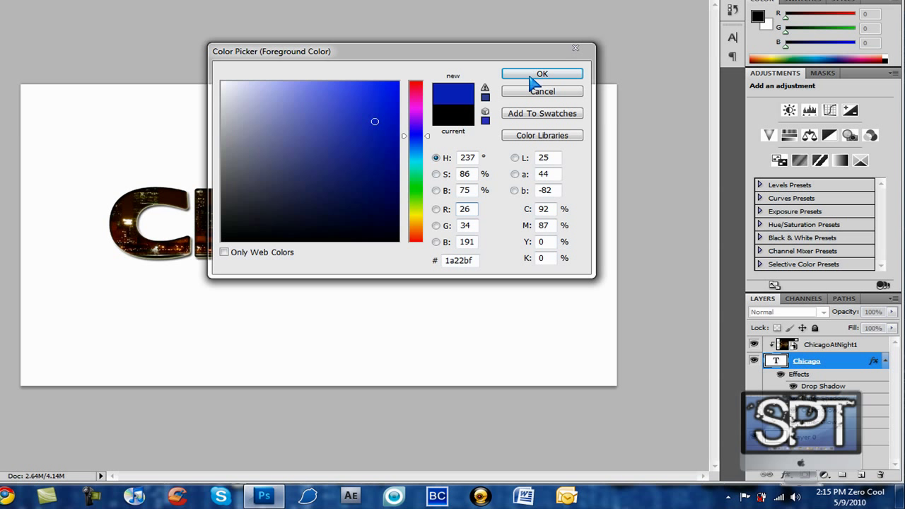
{"action": "left_click", "coordinate": [566, 73]}
Step: Fill Layer 0 with the blue, undoing an accidental rasterization of the Chicago text
{"action": "left_click", "coordinate": [404, 137]}
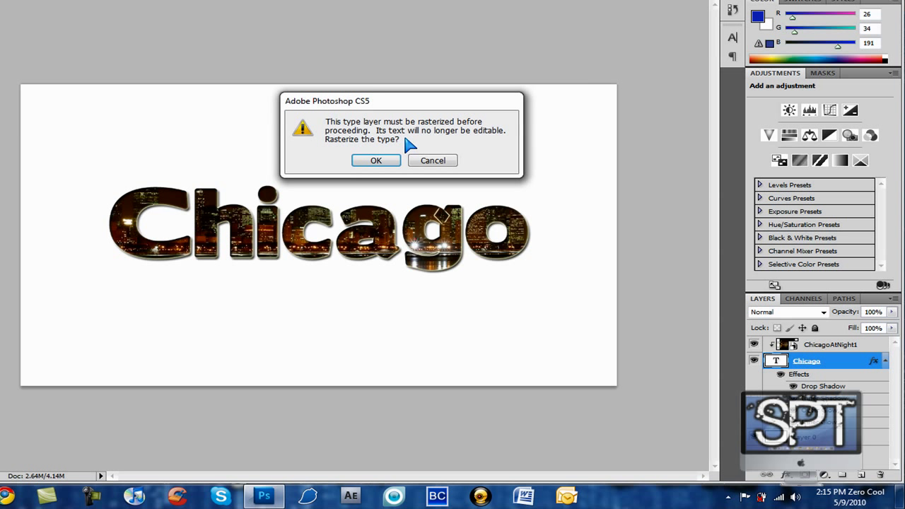
{"action": "left_click", "coordinate": [373, 160]}
{"action": "left_click", "coordinate": [821, 439]}
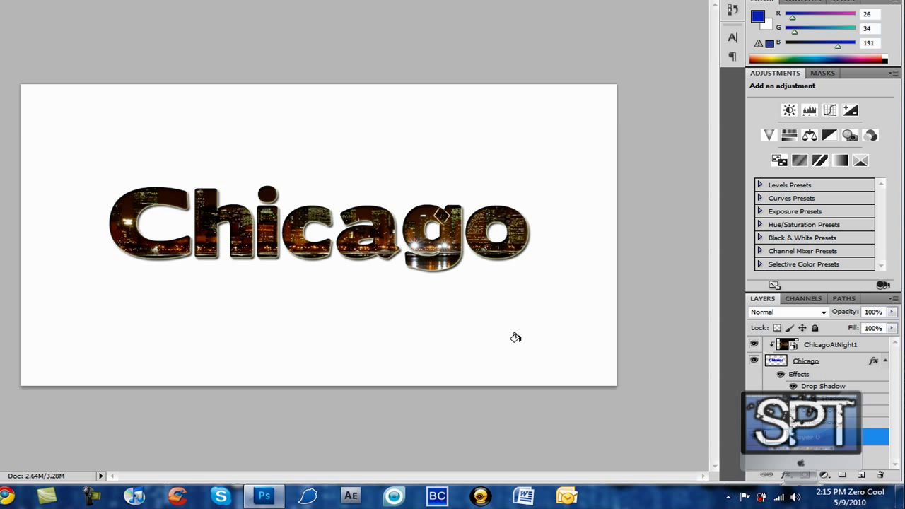
{"action": "key", "text": "v"}
{"action": "key", "text": "ctrl+z"}
{"action": "left_click", "coordinate": [841, 440]}
{"action": "left_click", "coordinate": [86, 185]}
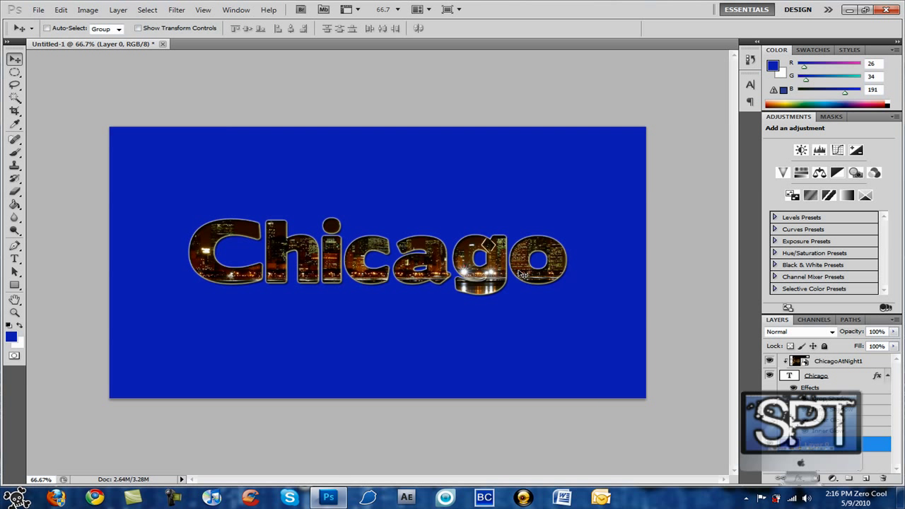
Step: Zoom in to actual size on the Chicago text, then return to the Move tool
{"action": "left_click", "coordinate": [15, 313]}
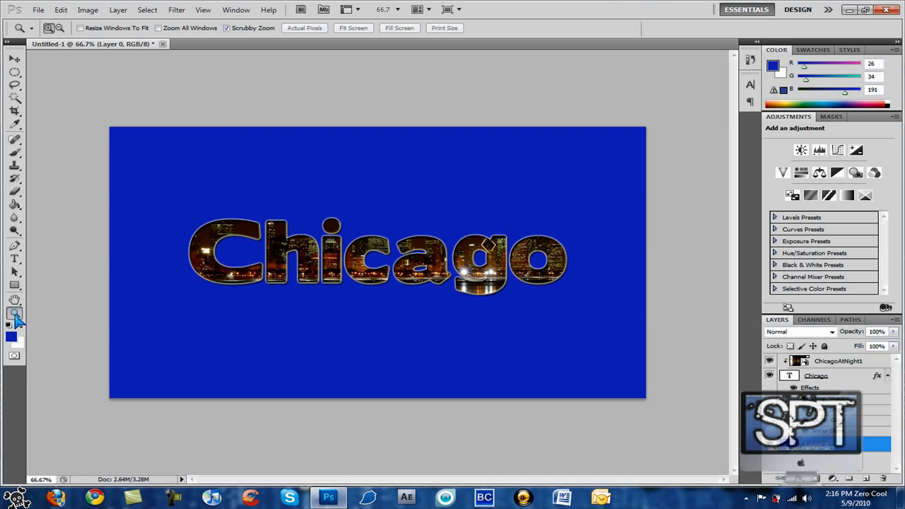
{"action": "left_click", "coordinate": [311, 276]}
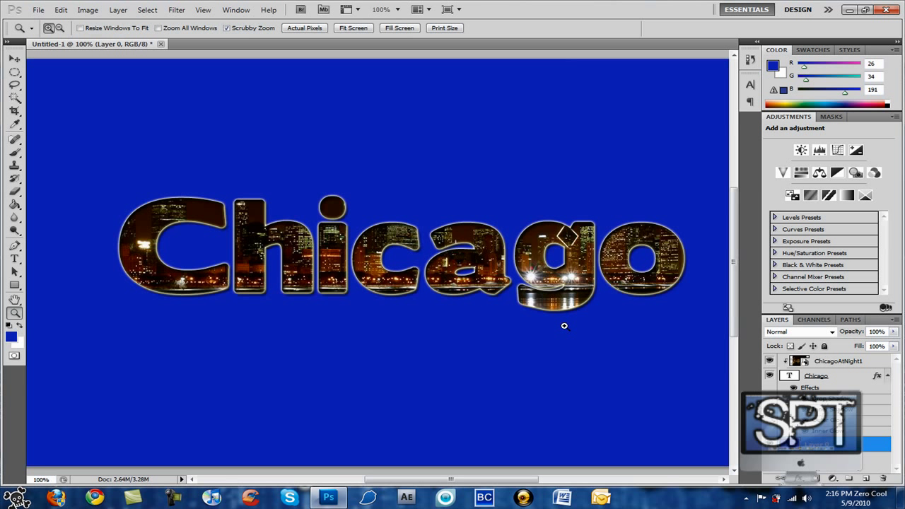
{"action": "left_click", "coordinate": [15, 59]}
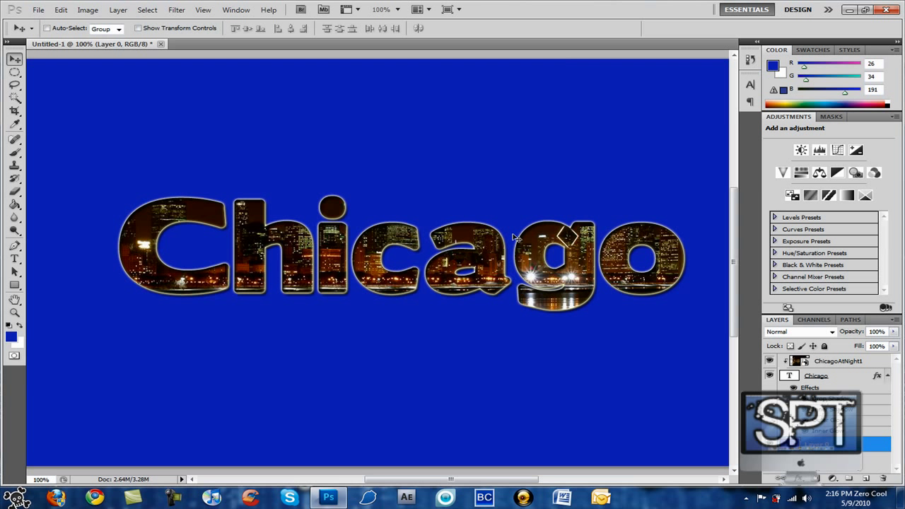
Step: Toggle between Fit on Screen and Actual Pixels, ending fitted, then return to Move
{"action": "left_click", "coordinate": [15, 313]}
{"action": "right_click", "coordinate": [205, 262]}
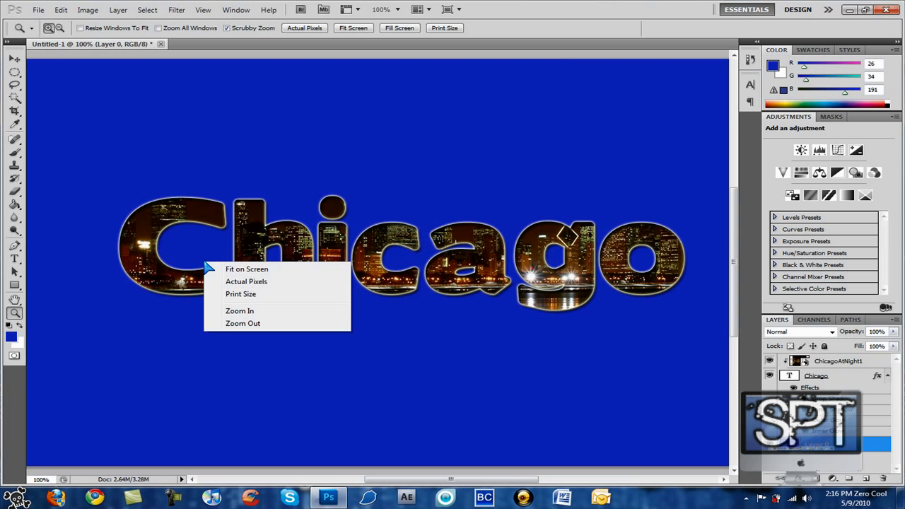
{"action": "left_click", "coordinate": [247, 269]}
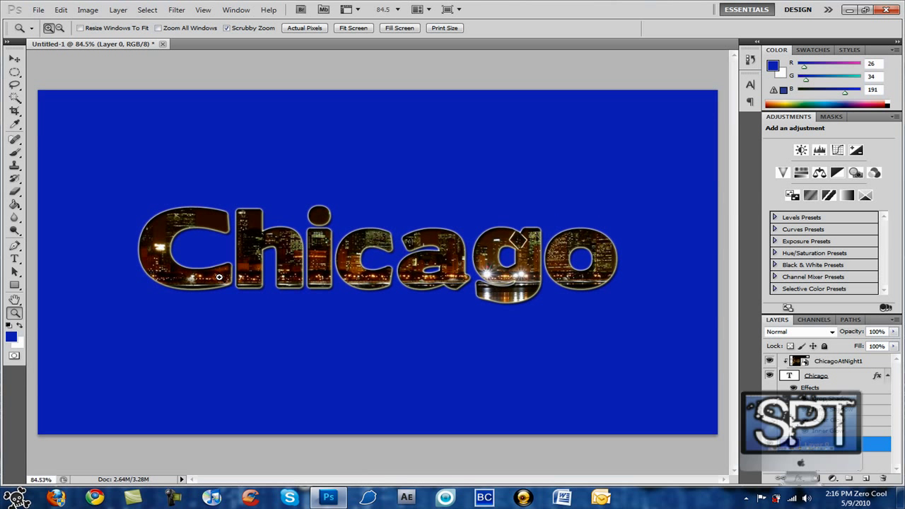
{"action": "right_click", "coordinate": [221, 266]}
{"action": "left_click", "coordinate": [244, 285]}
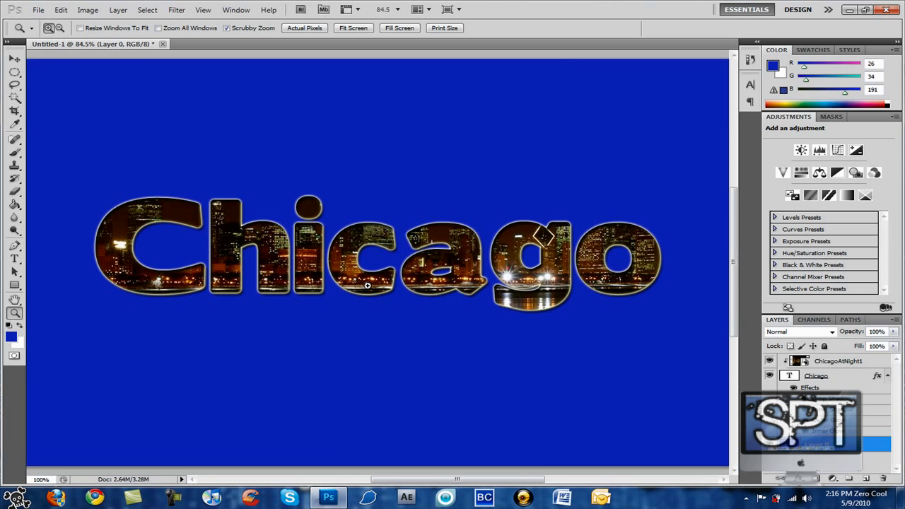
{"action": "right_click", "coordinate": [270, 227]}
{"action": "left_click", "coordinate": [281, 235]}
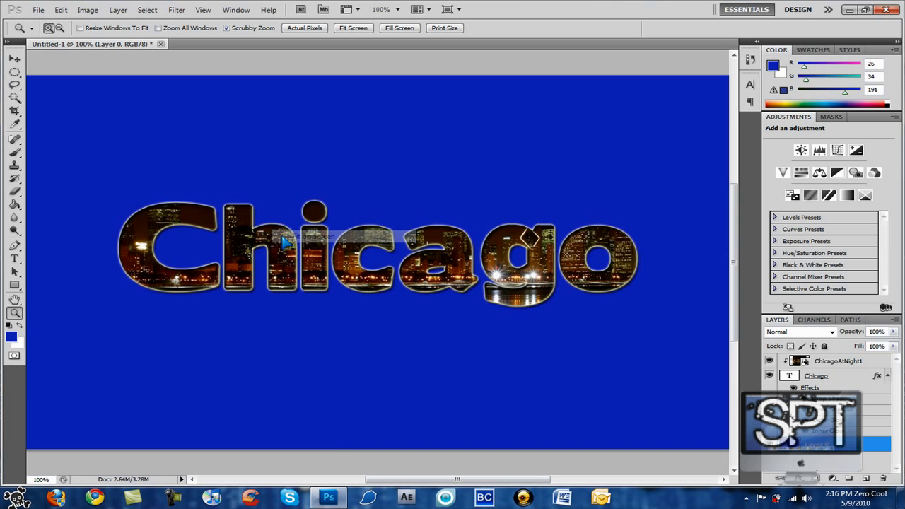
{"action": "key", "text": "v"}
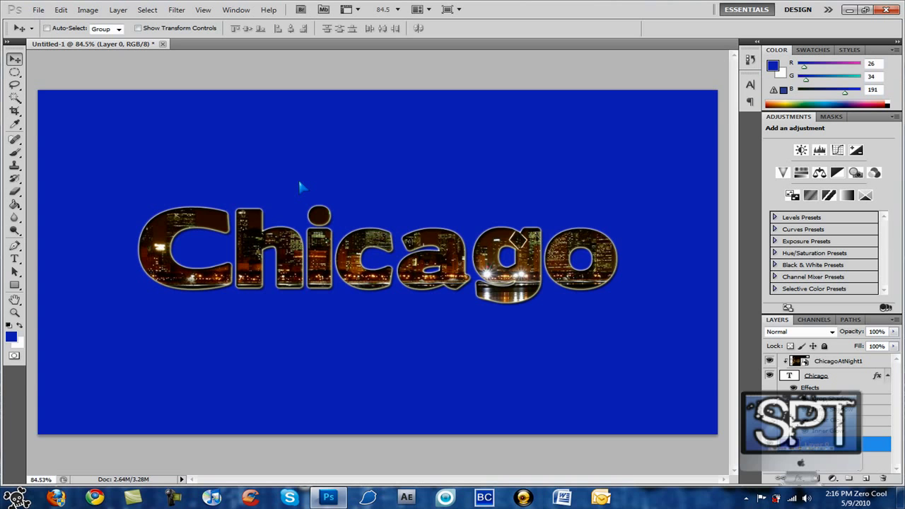
Step: Minimize Photoshop with Win+D to show the desktop
{"action": "key", "text": "super+d"}
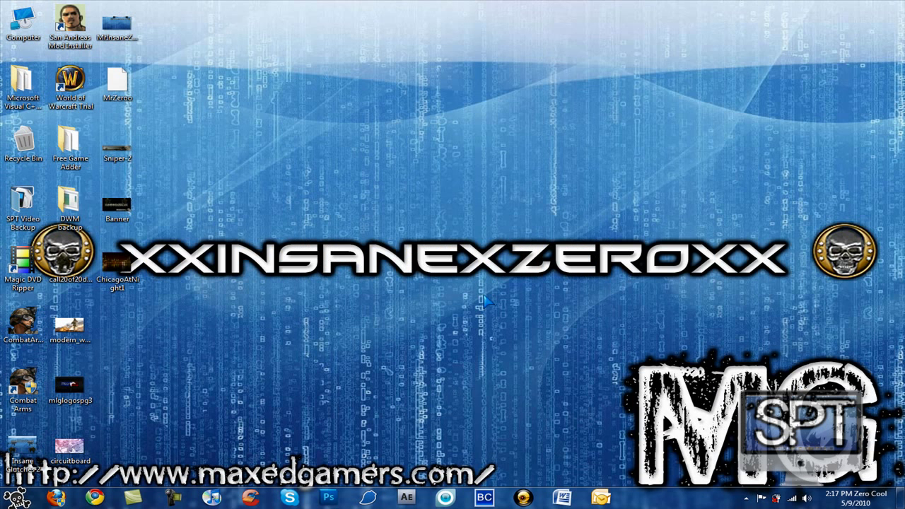